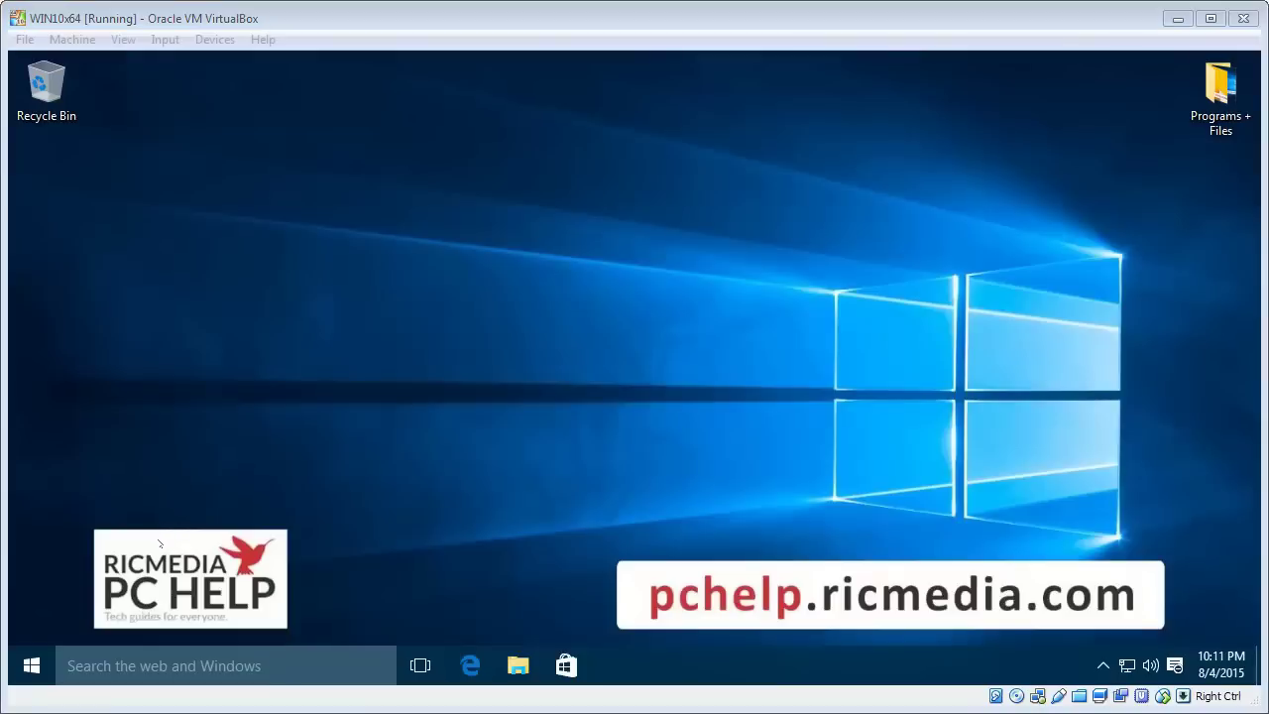
Open the VPN page of the Network & Internet settings and start adding a VPN connection.
{"action": "left_click", "coordinate": [31, 667]}
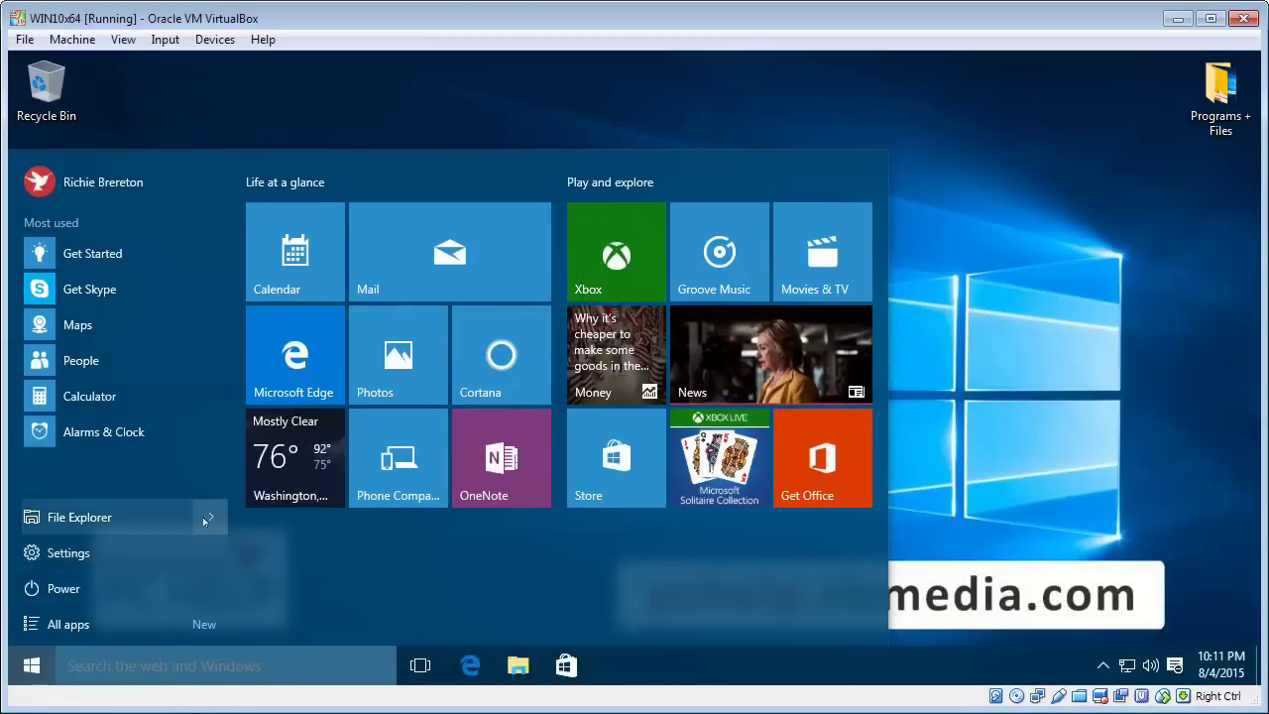
{"action": "left_click", "coordinate": [99, 561]}
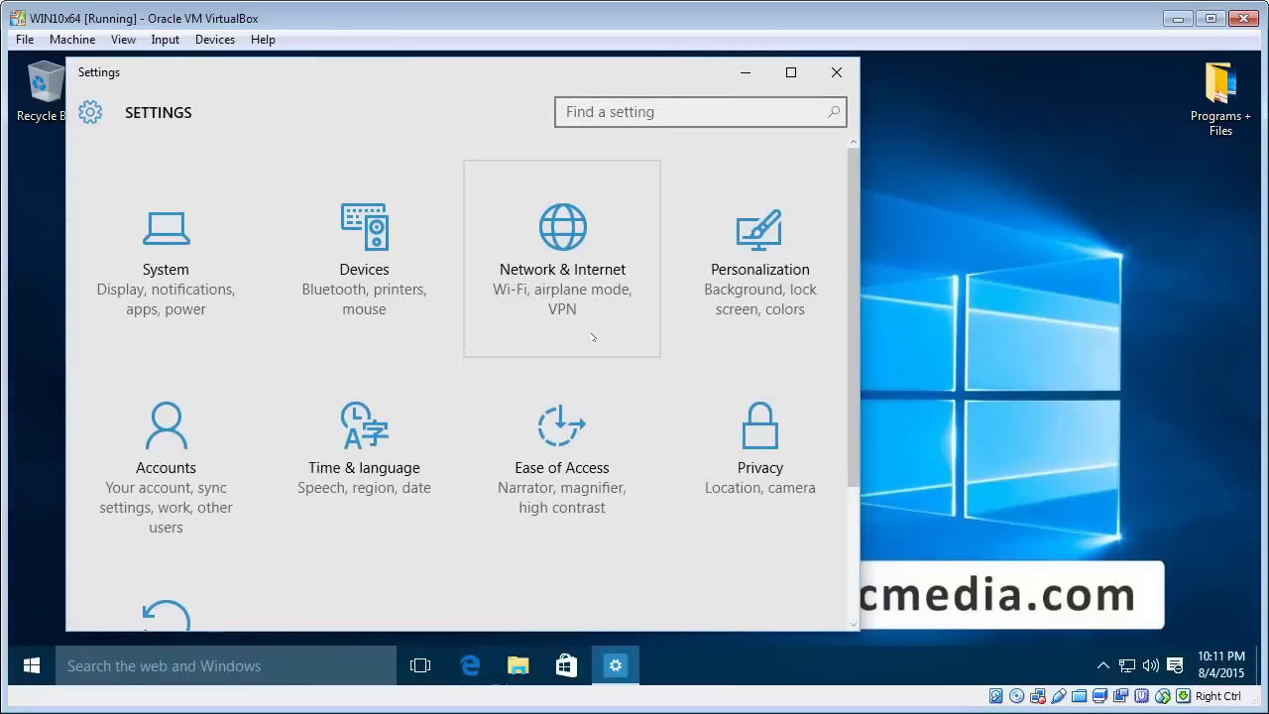
{"action": "left_click", "coordinate": [578, 275]}
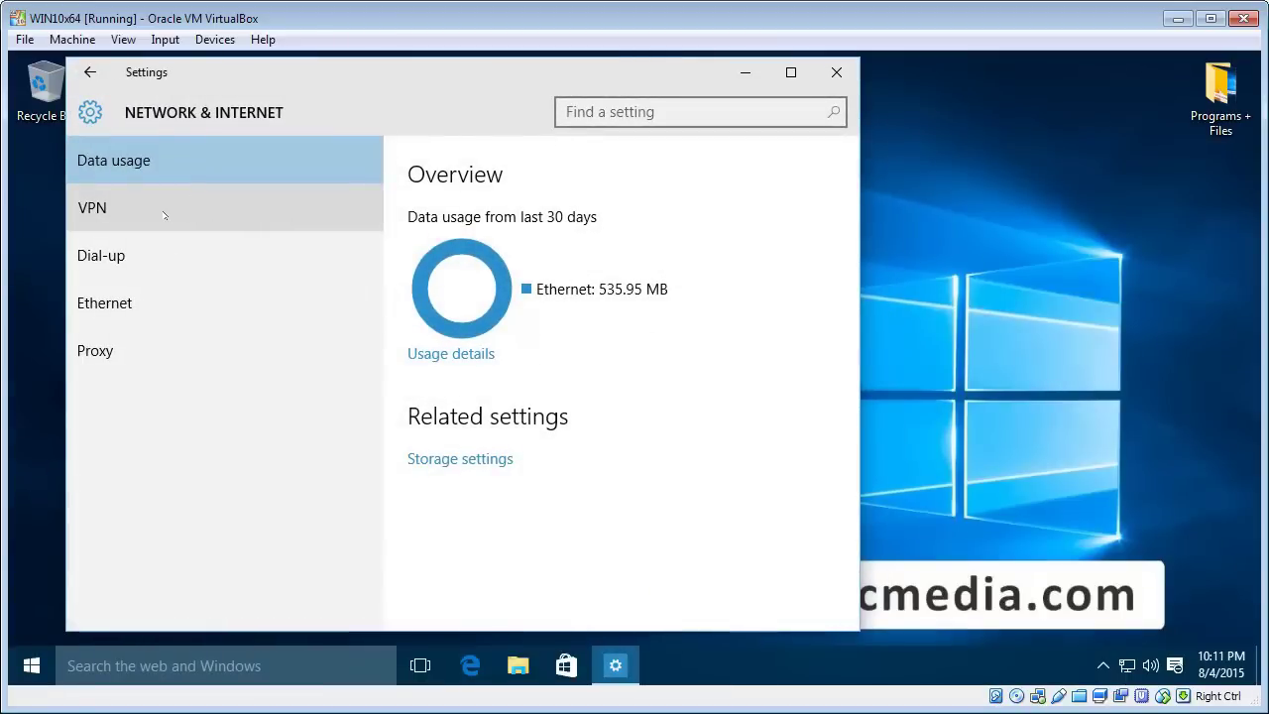
{"action": "left_click", "coordinate": [148, 215]}
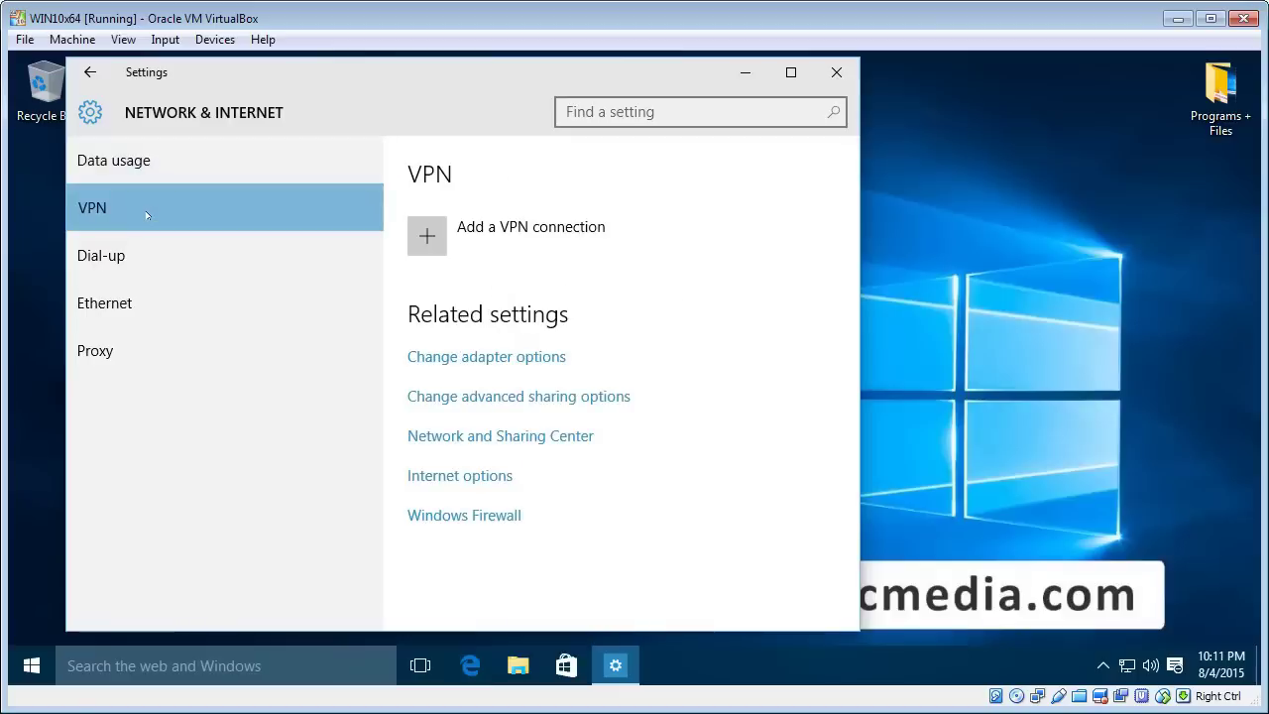
{"action": "left_click", "coordinate": [536, 238]}
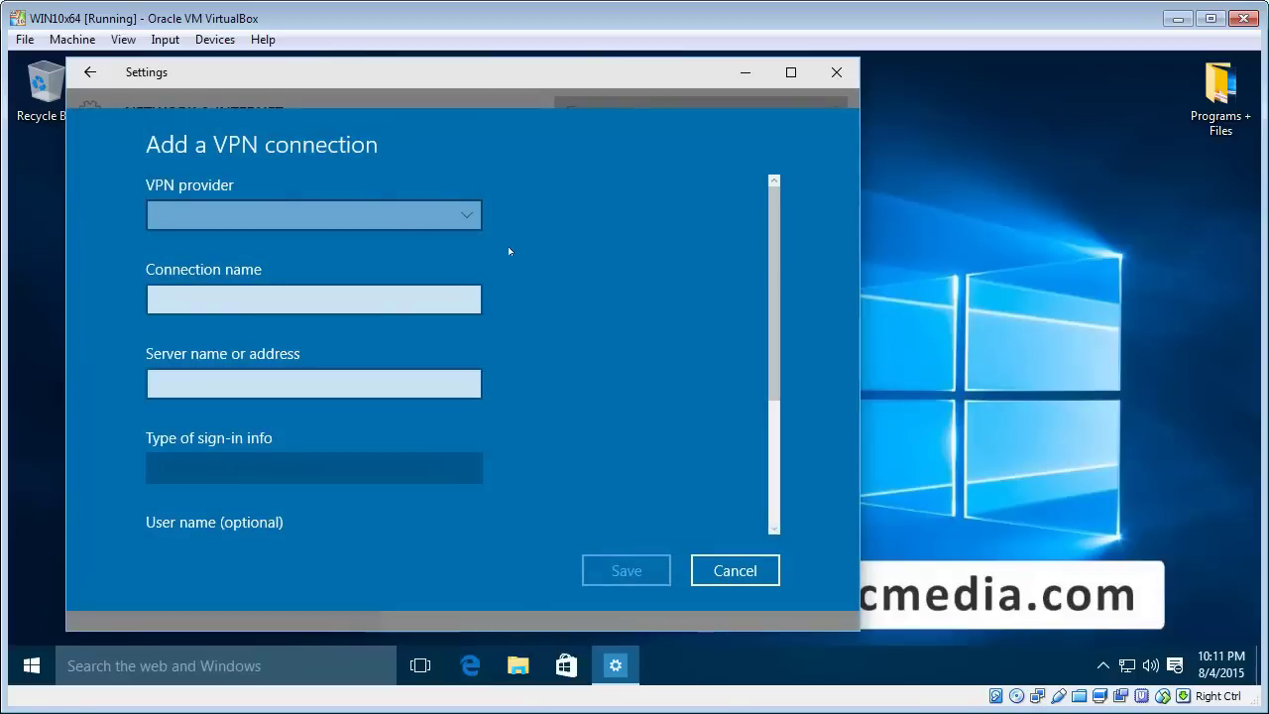
Set the VPN provider to Windows (built-in), the connection name to NordVPN and the server address to ca6.nordvpn.com.
{"action": "left_click", "coordinate": [428, 216]}
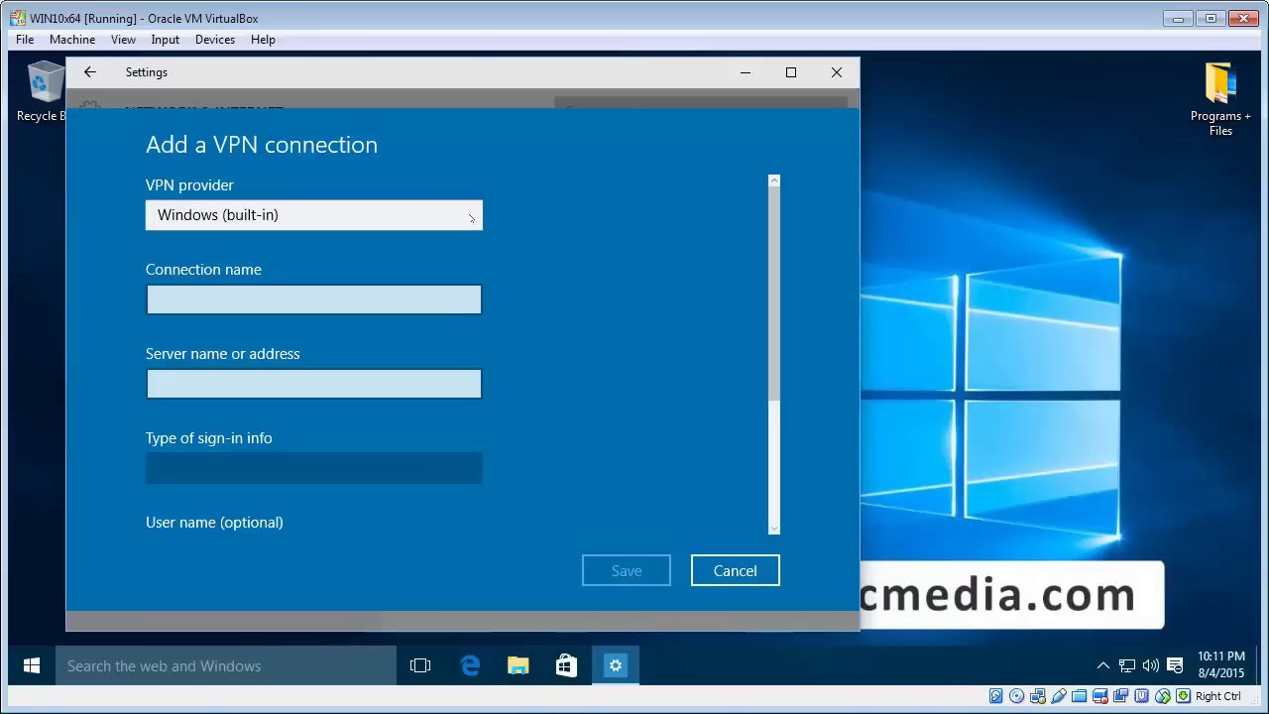
{"action": "left_click", "coordinate": [327, 217]}
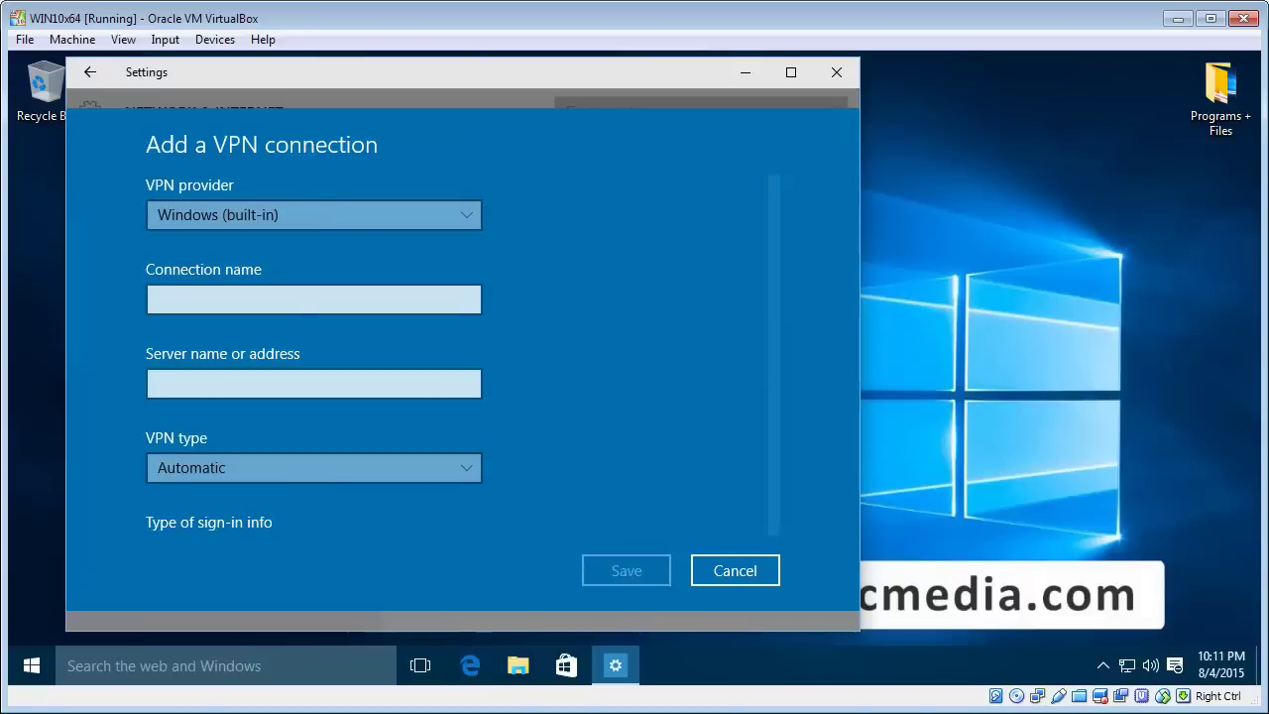
{"action": "left_click", "coordinate": [314, 299]}
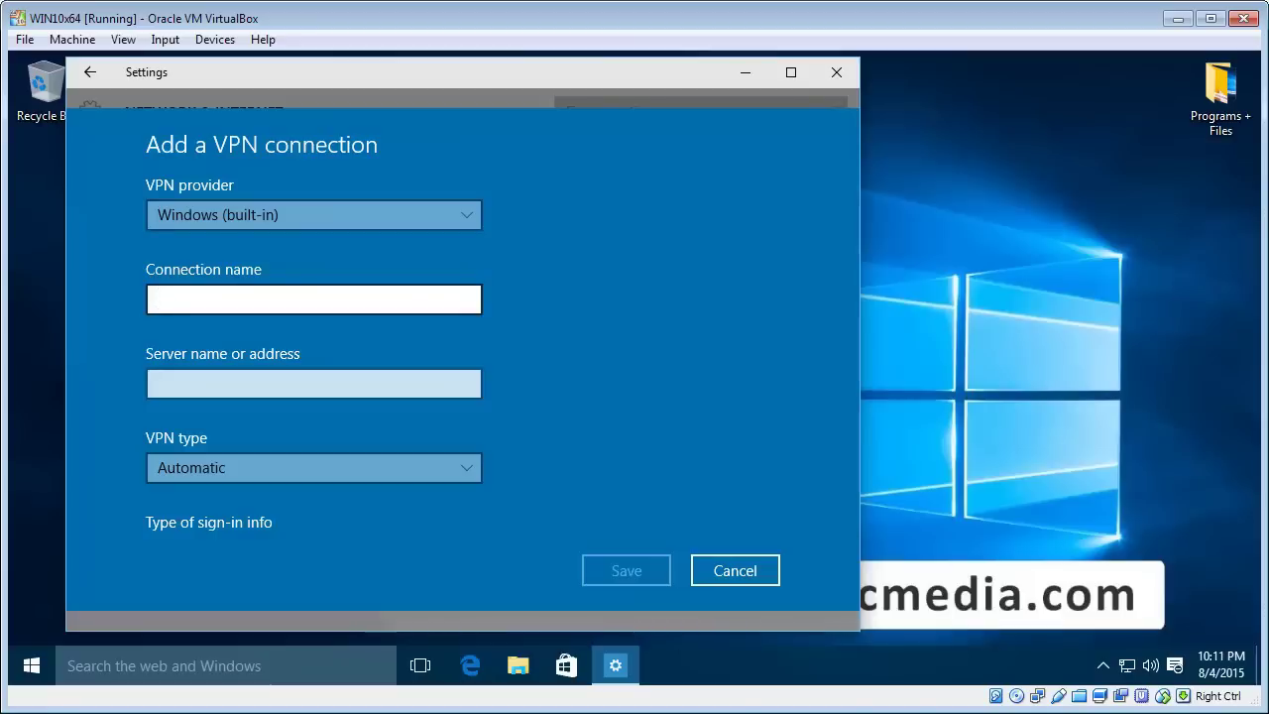
{"action": "type", "text": "NordVPN"}
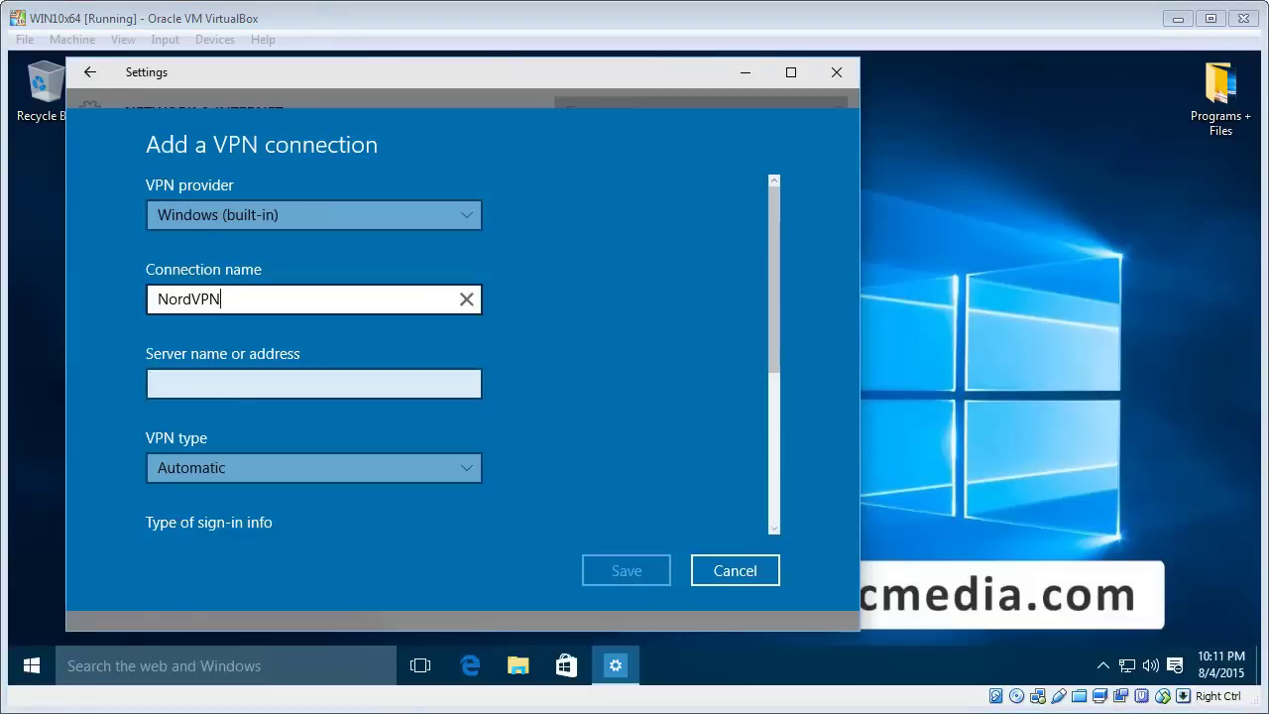
{"action": "left_click", "coordinate": [288, 375]}
{"action": "type", "text": "ca6.nordvpn.com"}
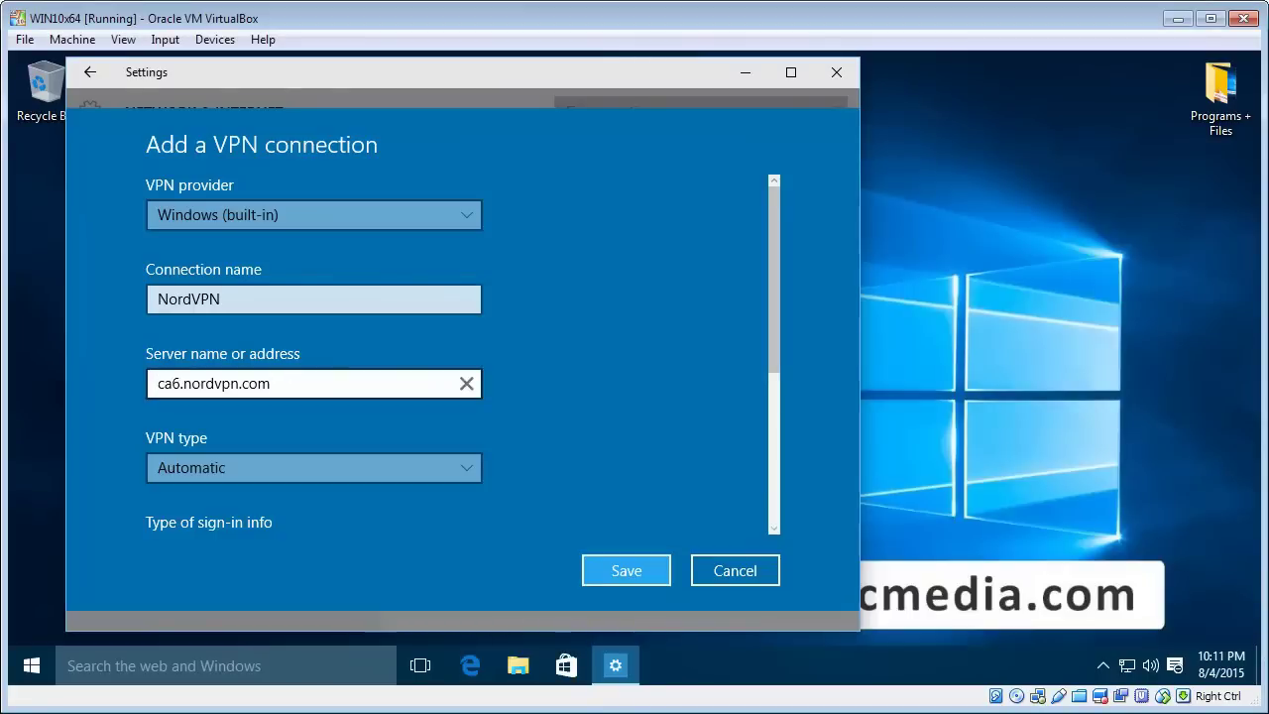
Set the VPN type to Point to Point Tunneling Protocol (PPTP) and keep User name and password as the sign-in type.
{"action": "scroll", "coordinate": [341, 401], "scroll_direction": "down", "scroll_amount": 1}
{"action": "scroll", "coordinate": [340, 398], "scroll_direction": "down", "scroll_amount": 2}
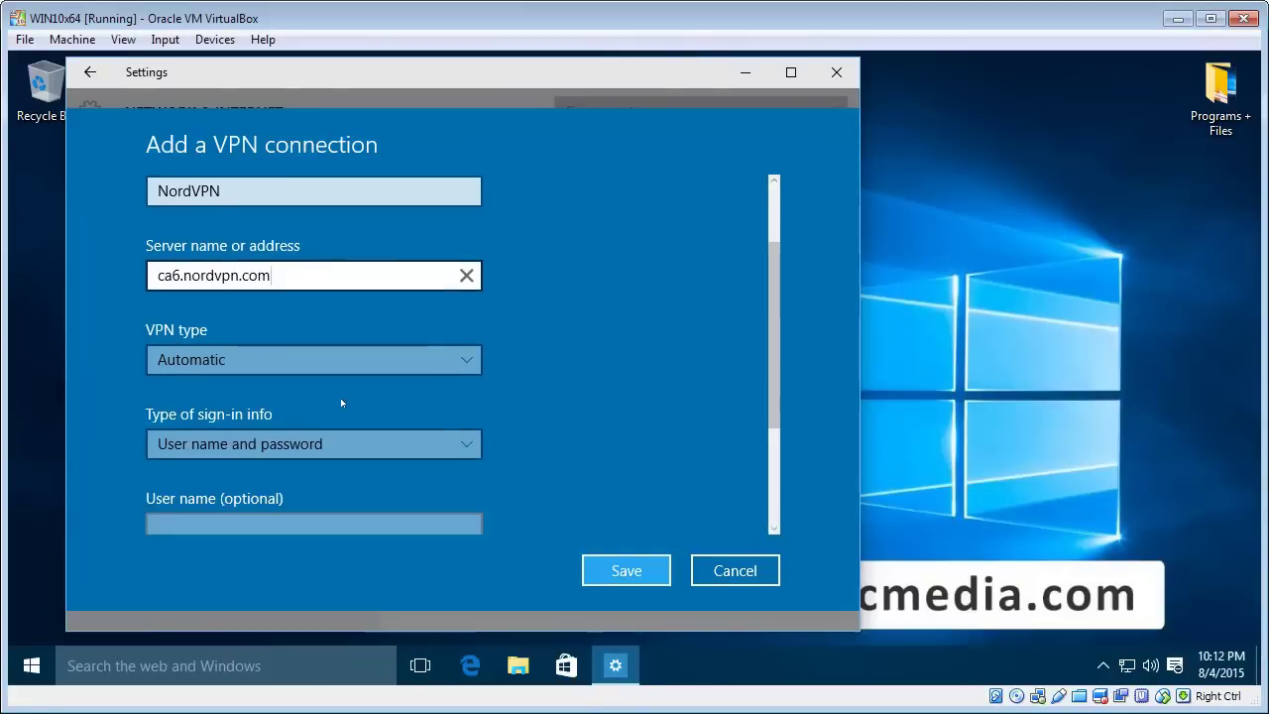
{"action": "scroll", "coordinate": [340, 398], "scroll_direction": "down", "scroll_amount": 1}
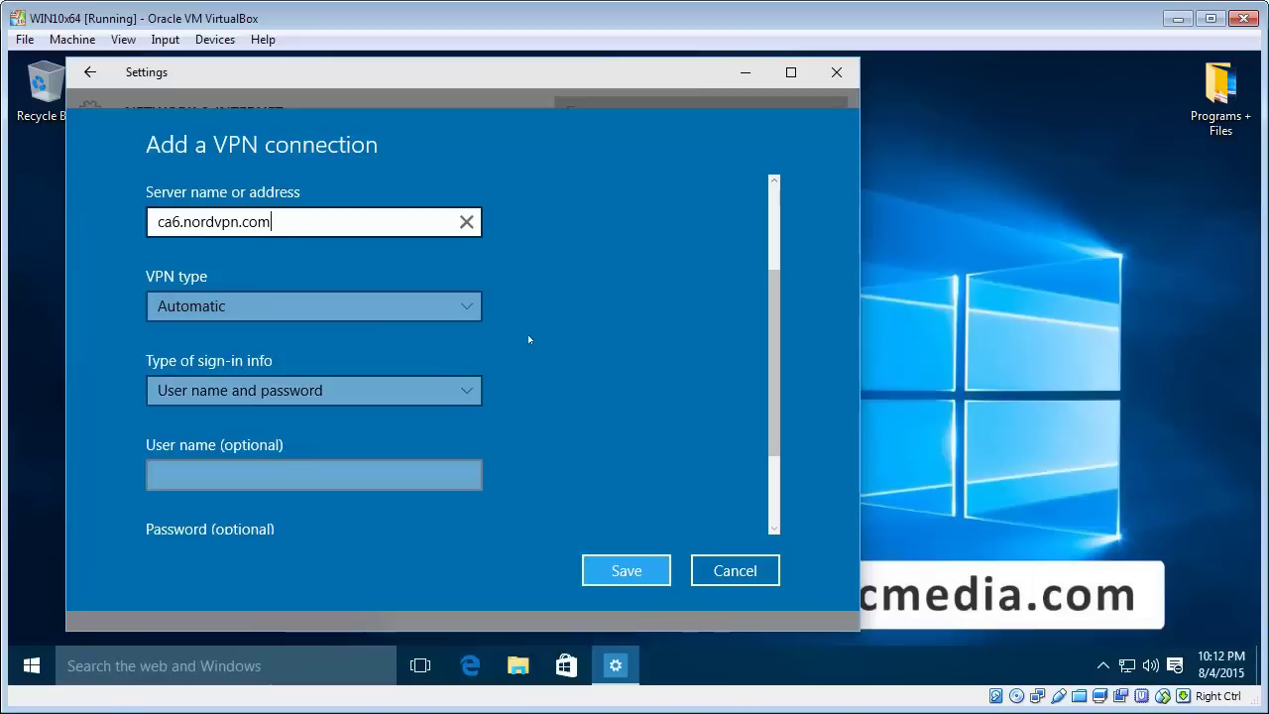
{"action": "left_click", "coordinate": [475, 310]}
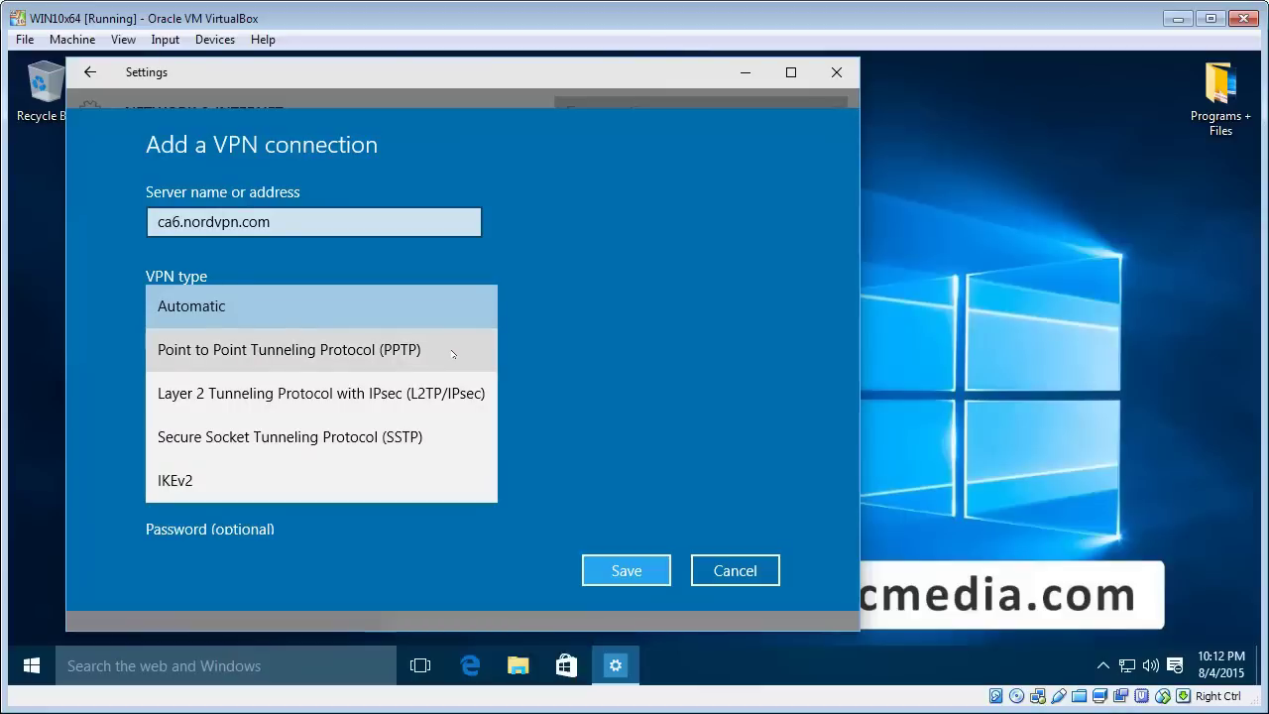
{"action": "left_click", "coordinate": [452, 352]}
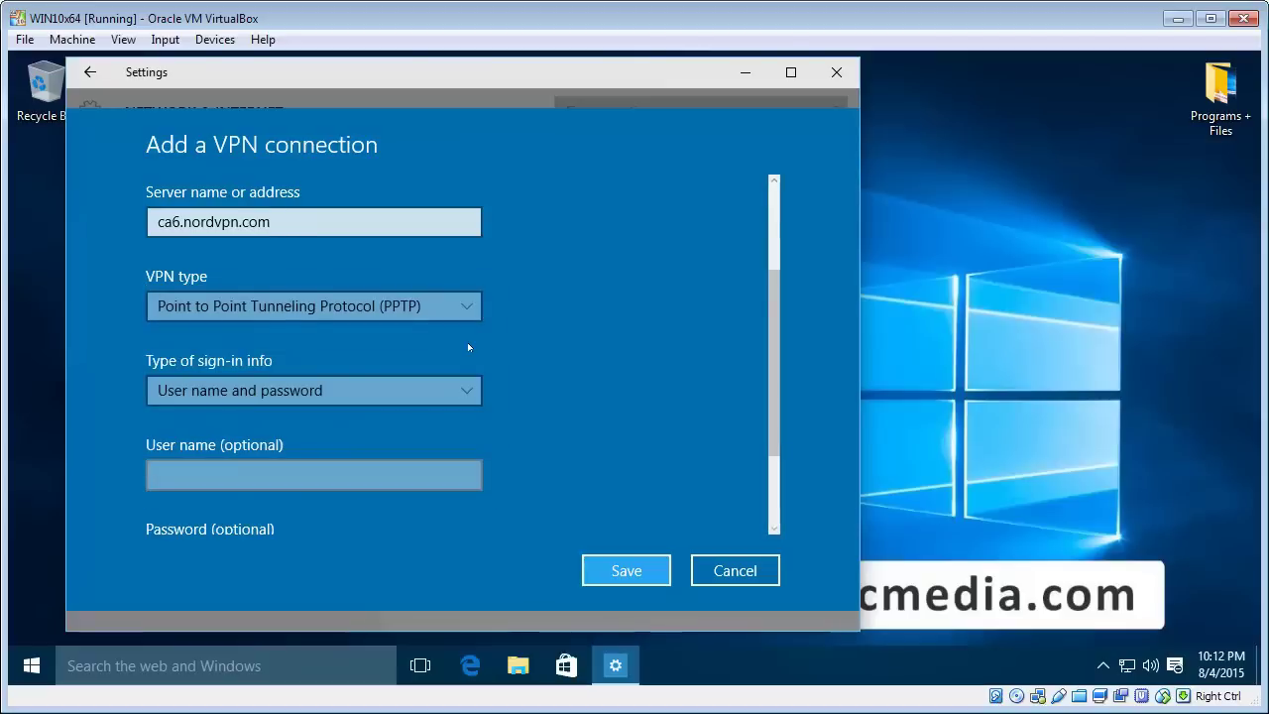
{"action": "scroll", "coordinate": [533, 375], "scroll_direction": "down", "scroll_amount": 1}
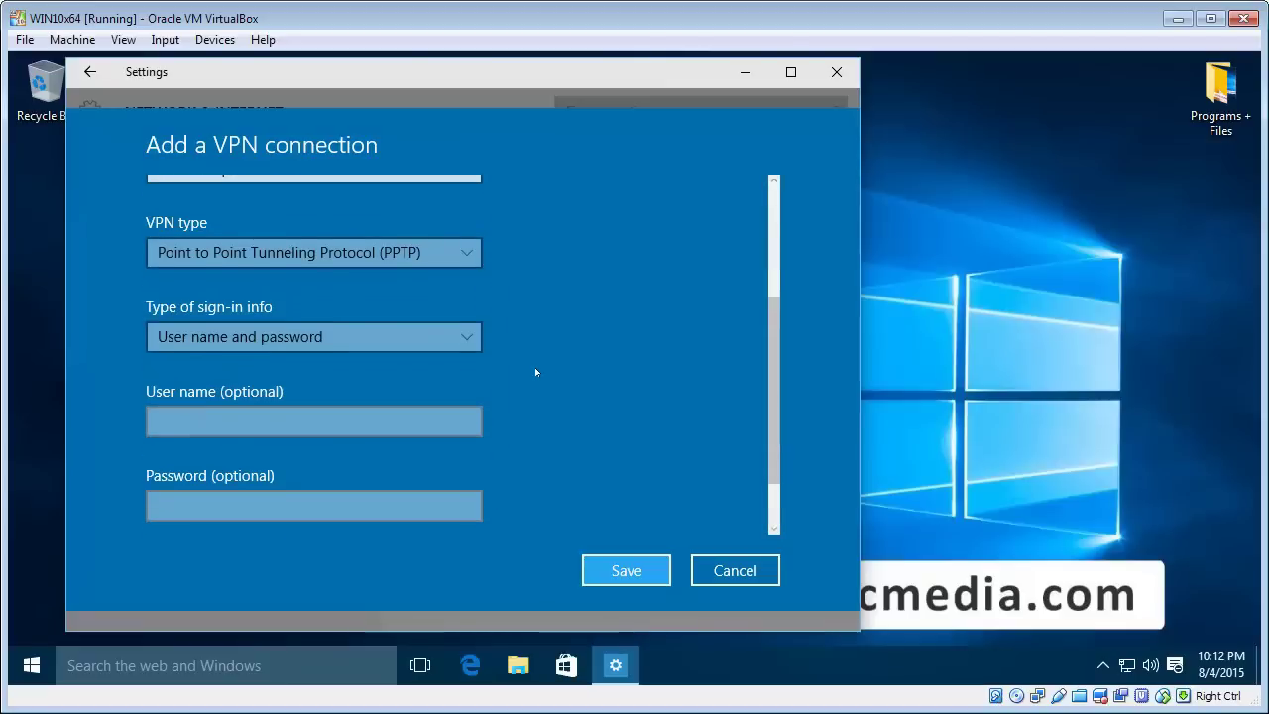
{"action": "left_click", "coordinate": [476, 338]}
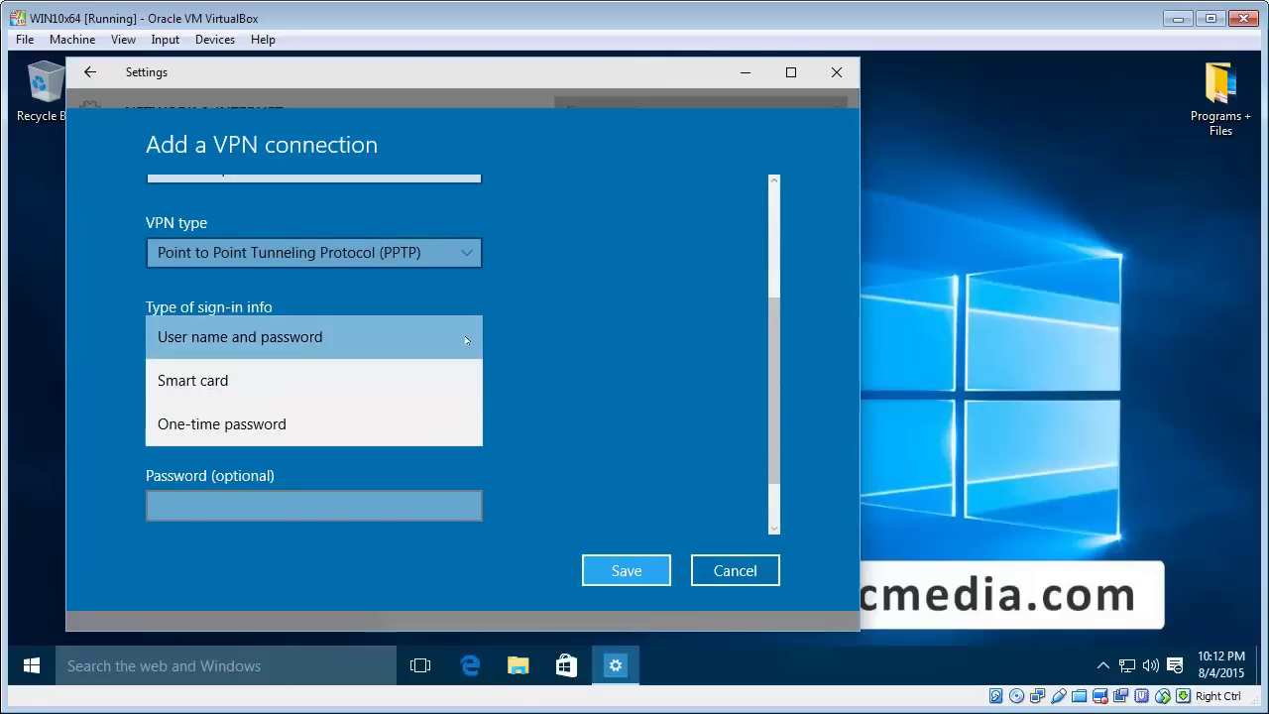
{"action": "left_click", "coordinate": [468, 338]}
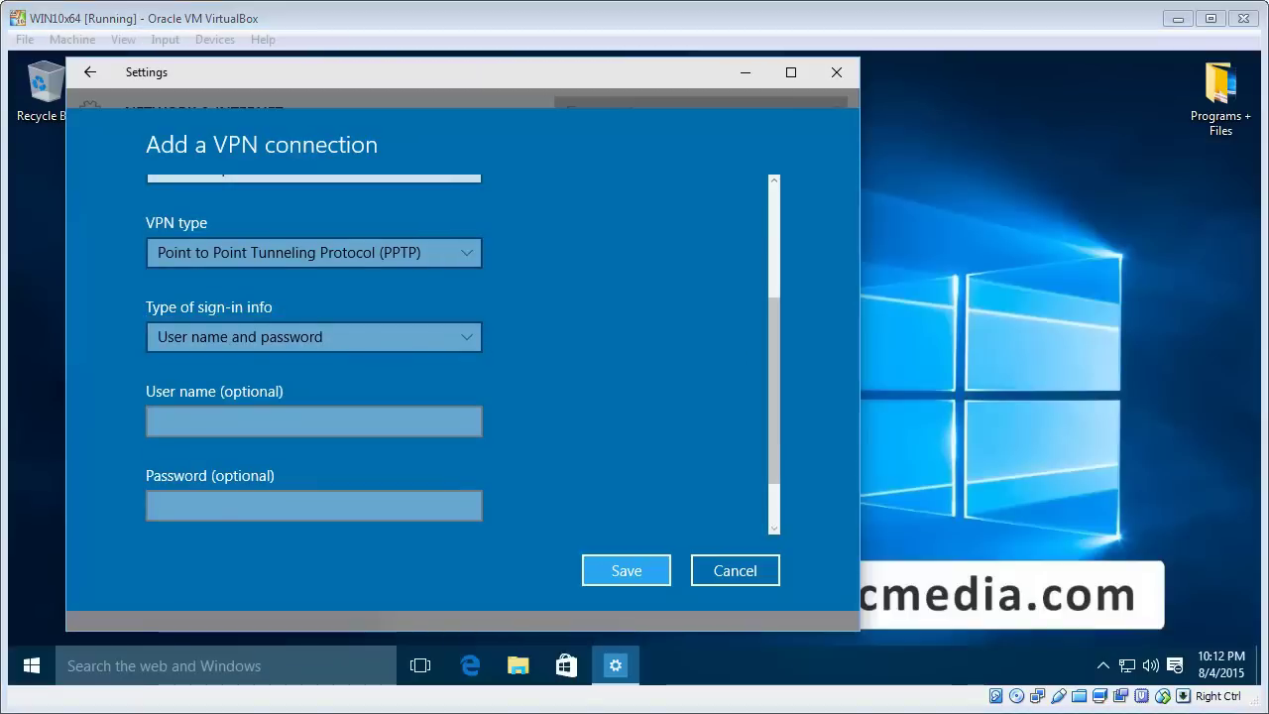
Enter the VPN account's user name and password in the sign-in fields.
{"action": "left_click", "coordinate": [317, 433]}
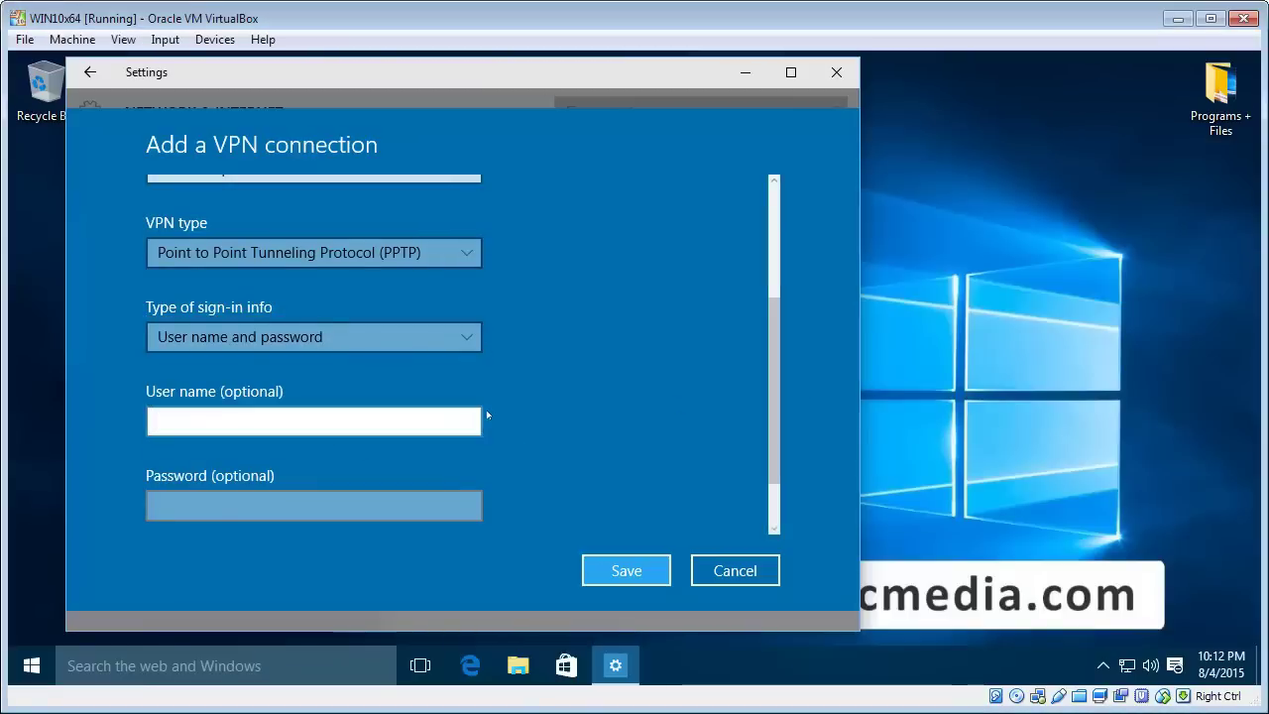
{"action": "type", "text": "UserName"}
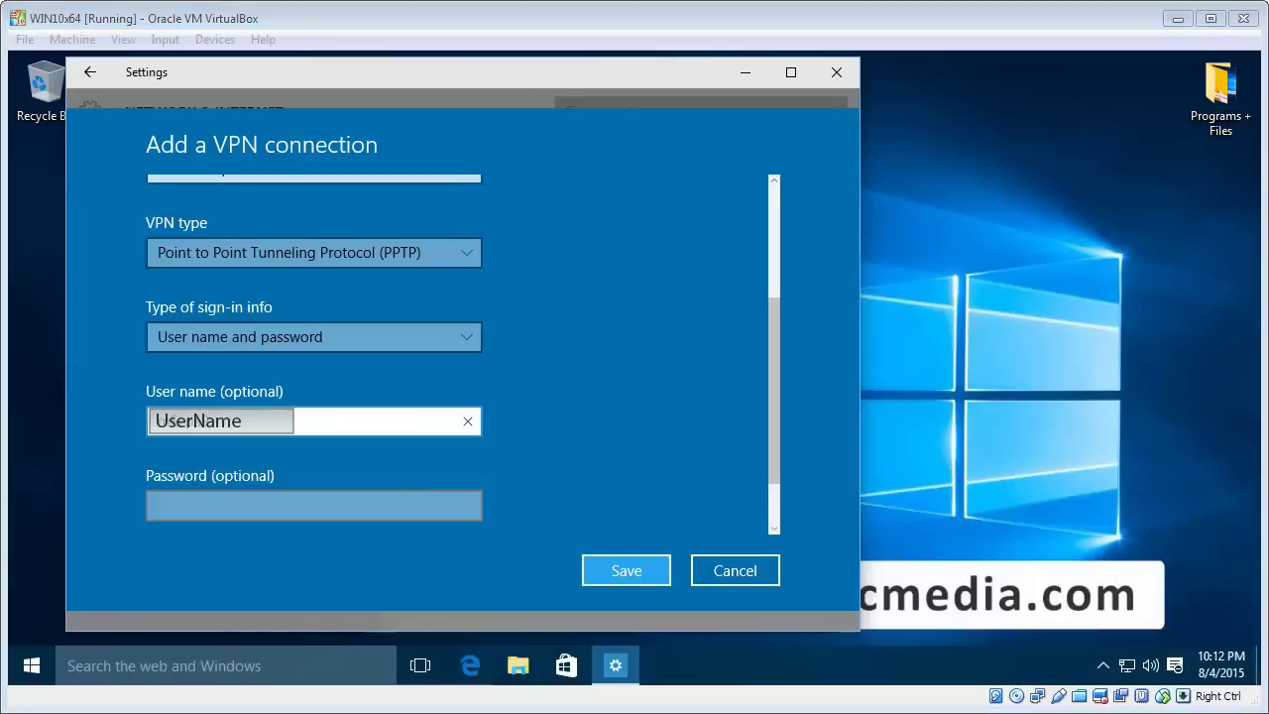
{"action": "left_click", "coordinate": [266, 496]}
{"action": "key", "text": "ctrl+v"}
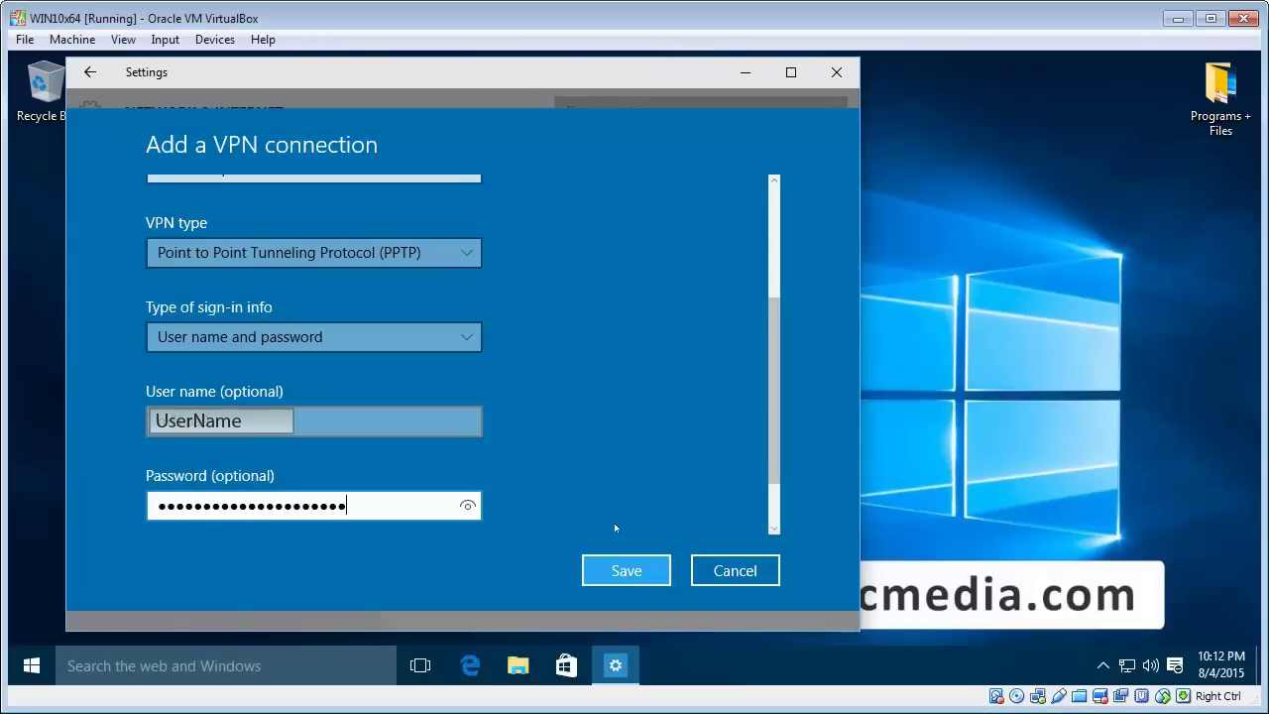
Save the new VPN connection and connect to NordVPN.
{"action": "left_click", "coordinate": [616, 572]}
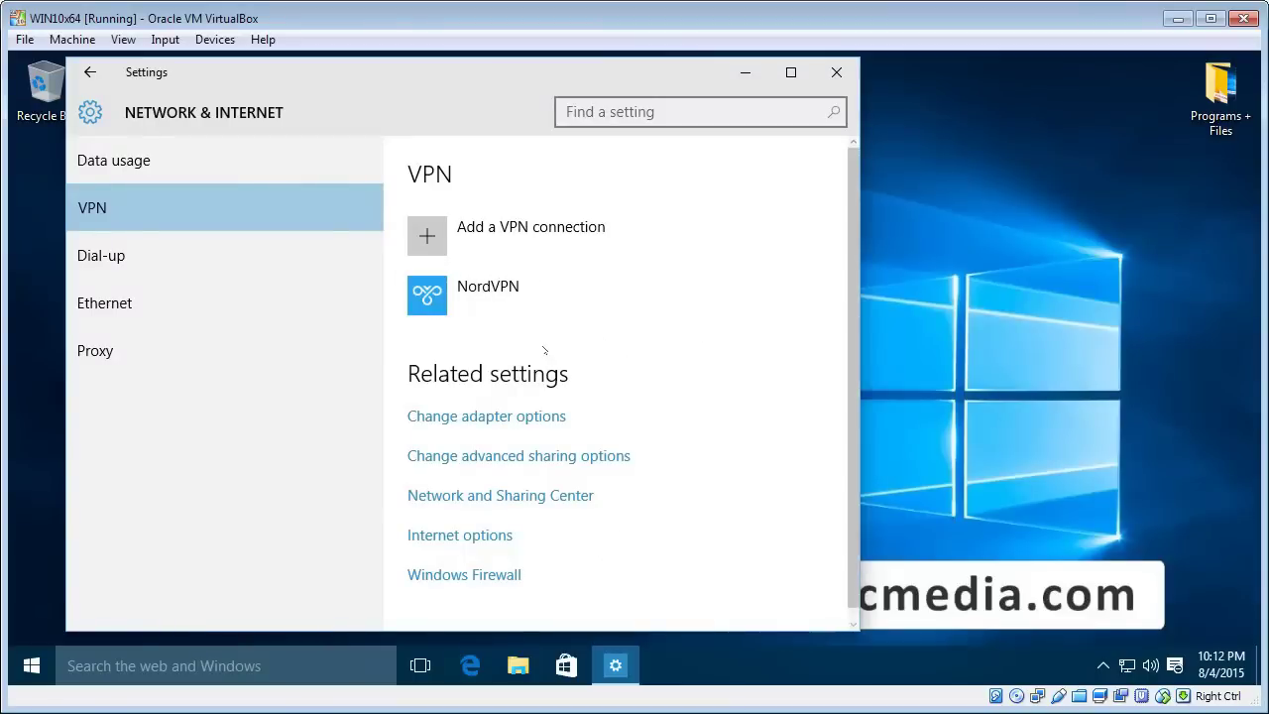
{"action": "left_click", "coordinate": [496, 299]}
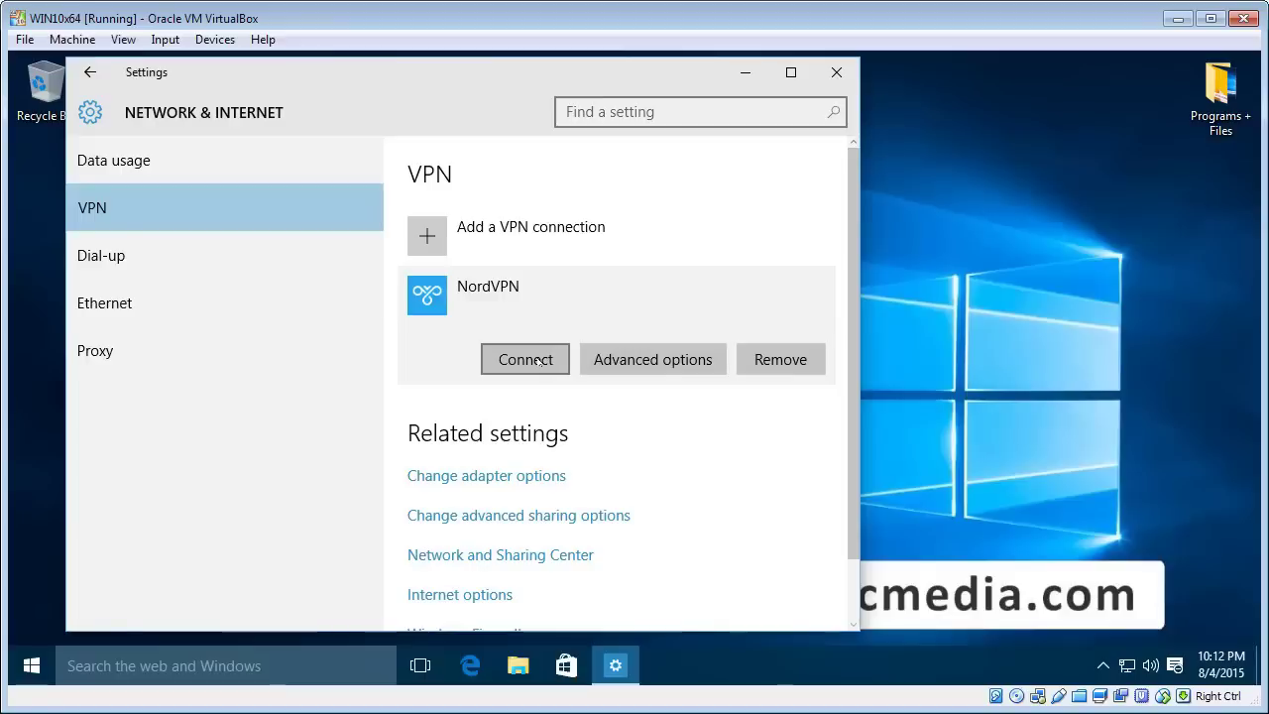
{"action": "left_click", "coordinate": [537, 362]}
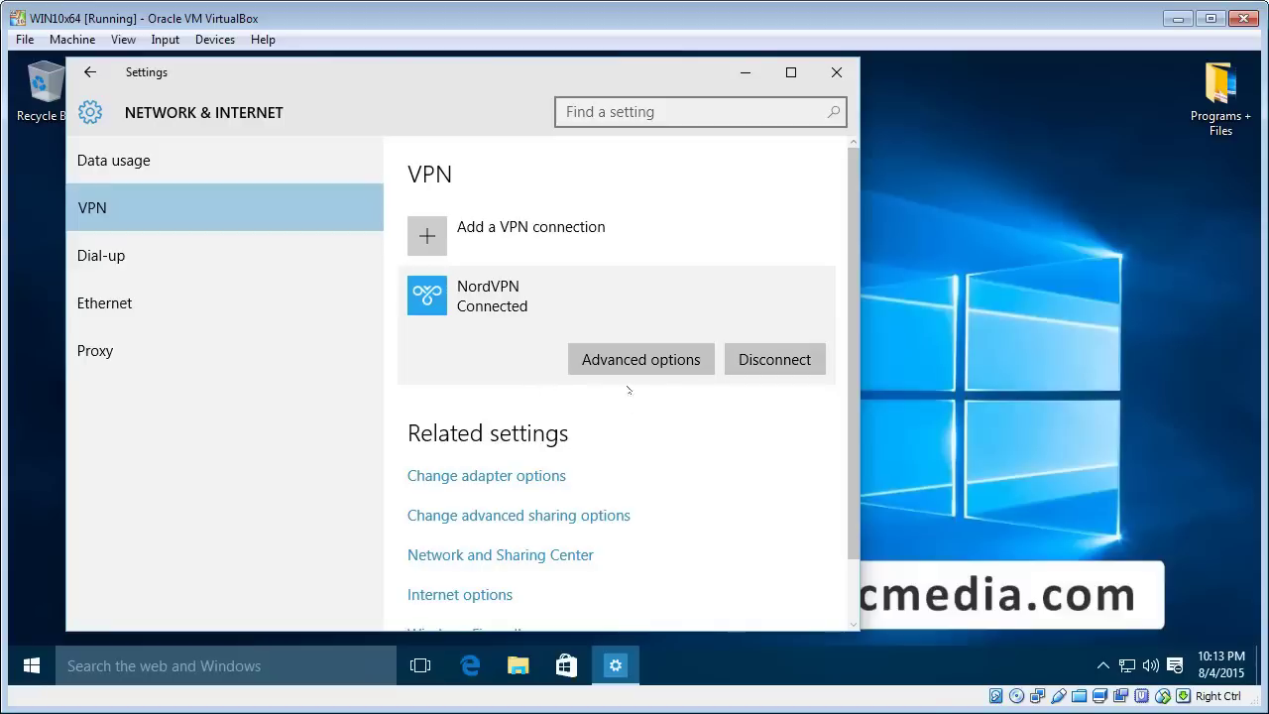
Review the NordVPN connection's advanced options, including its properties and proxy settings, and return to the VPN page.
{"action": "left_click", "coordinate": [650, 359]}
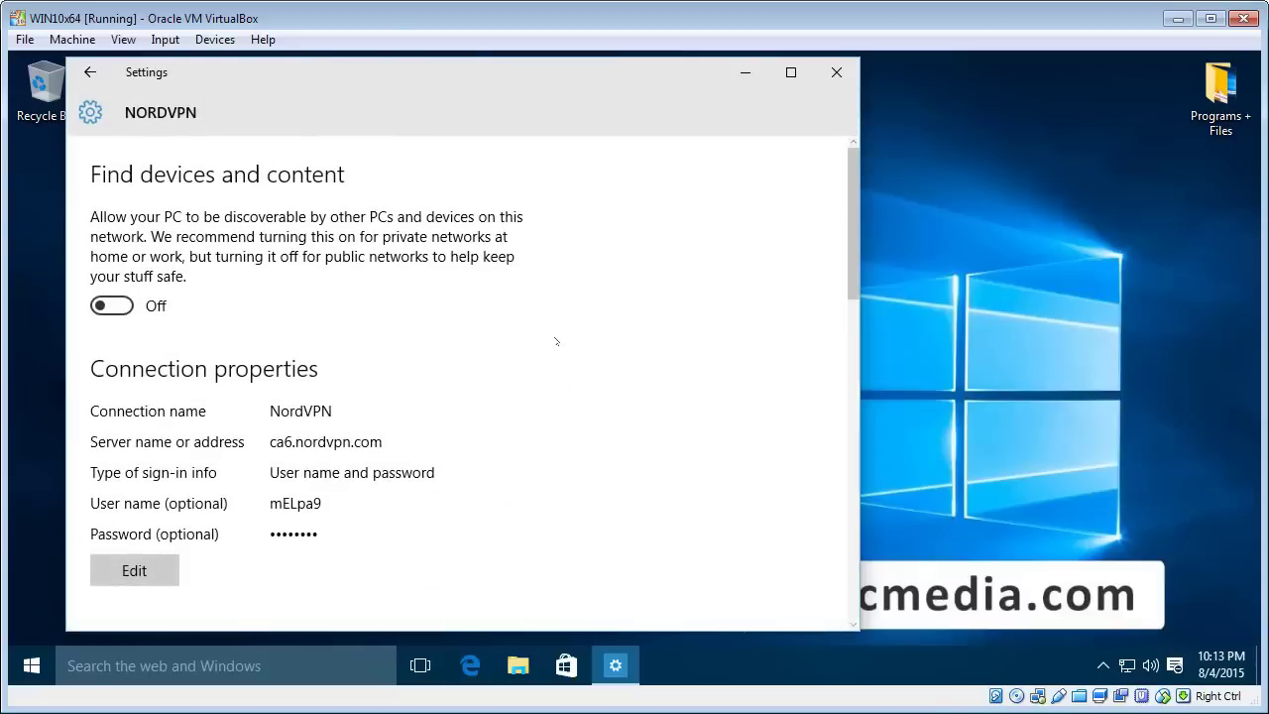
{"action": "scroll", "coordinate": [324, 351], "scroll_direction": "down", "scroll_amount": 5}
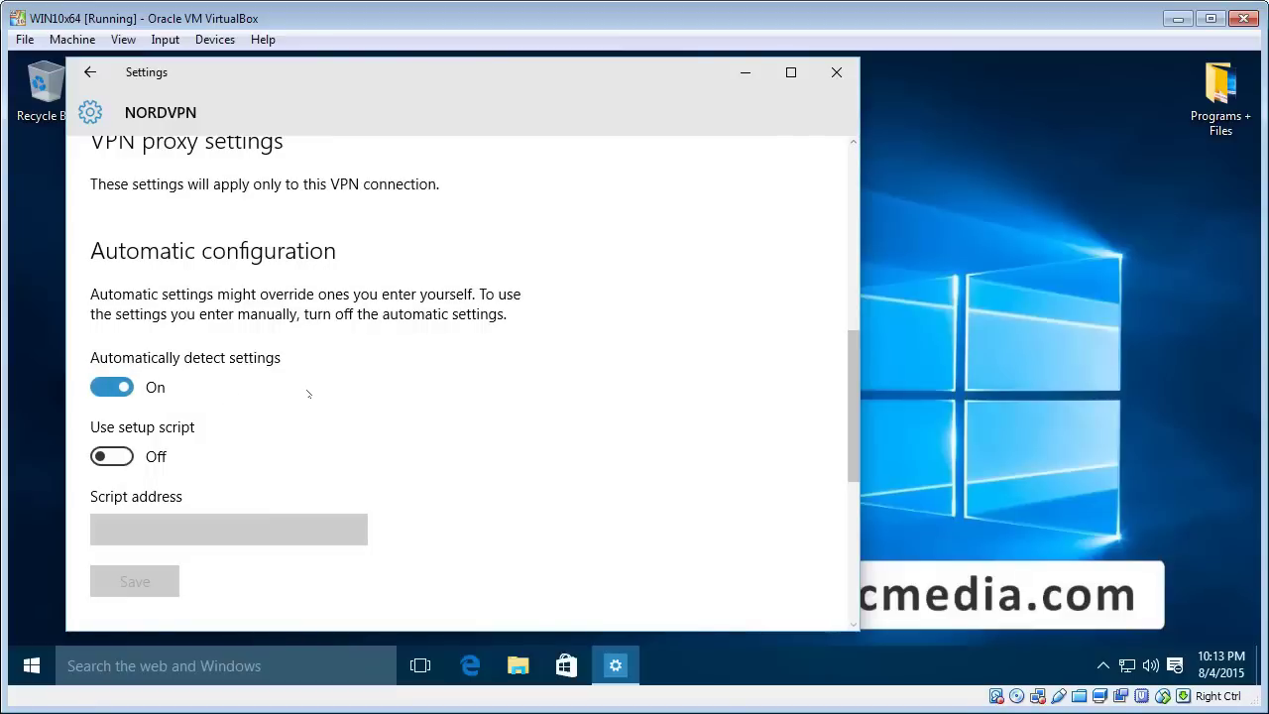
{"action": "scroll", "coordinate": [293, 388], "scroll_direction": "down", "scroll_amount": 3}
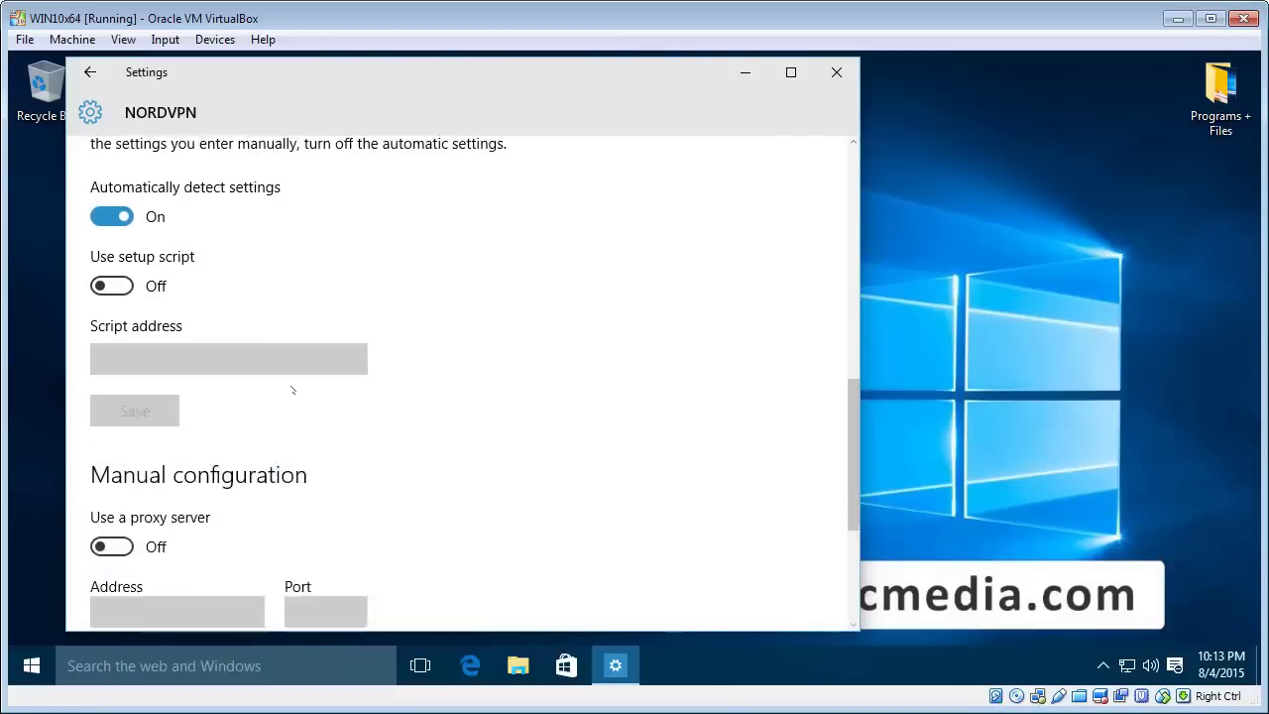
{"action": "scroll", "coordinate": [294, 389], "scroll_direction": "down", "scroll_amount": 2}
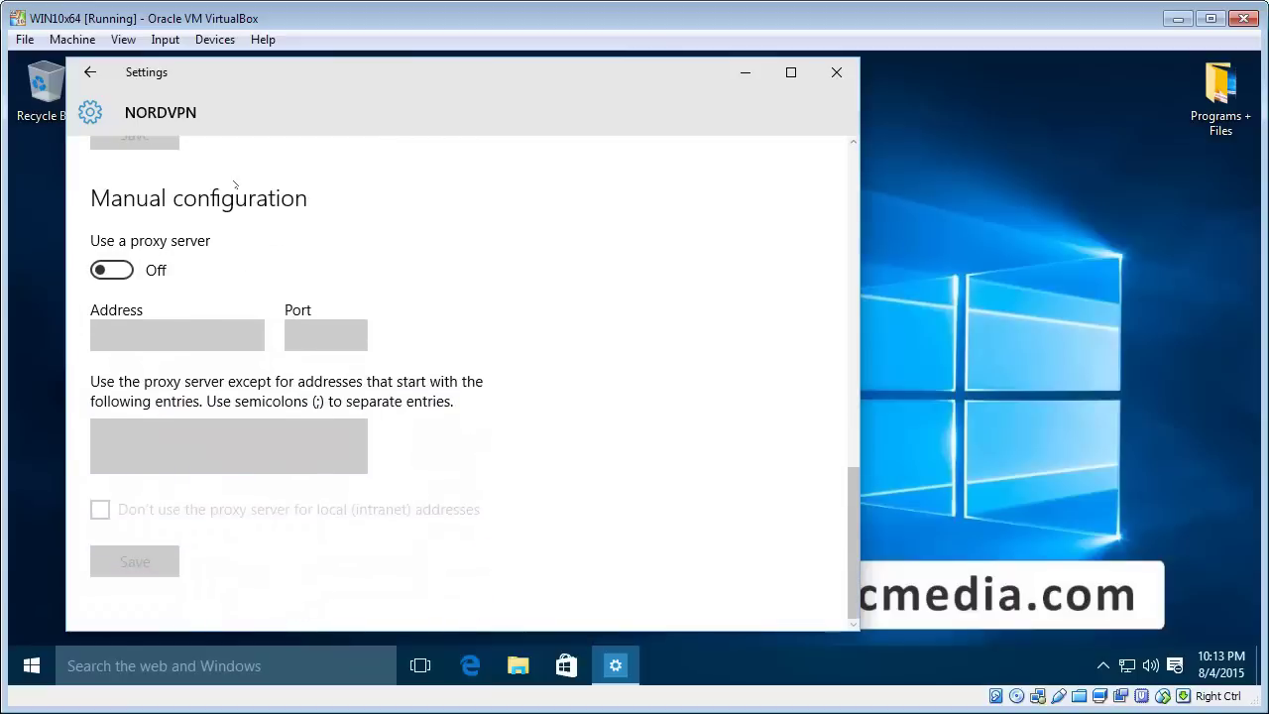
{"action": "left_click", "coordinate": [89, 72]}
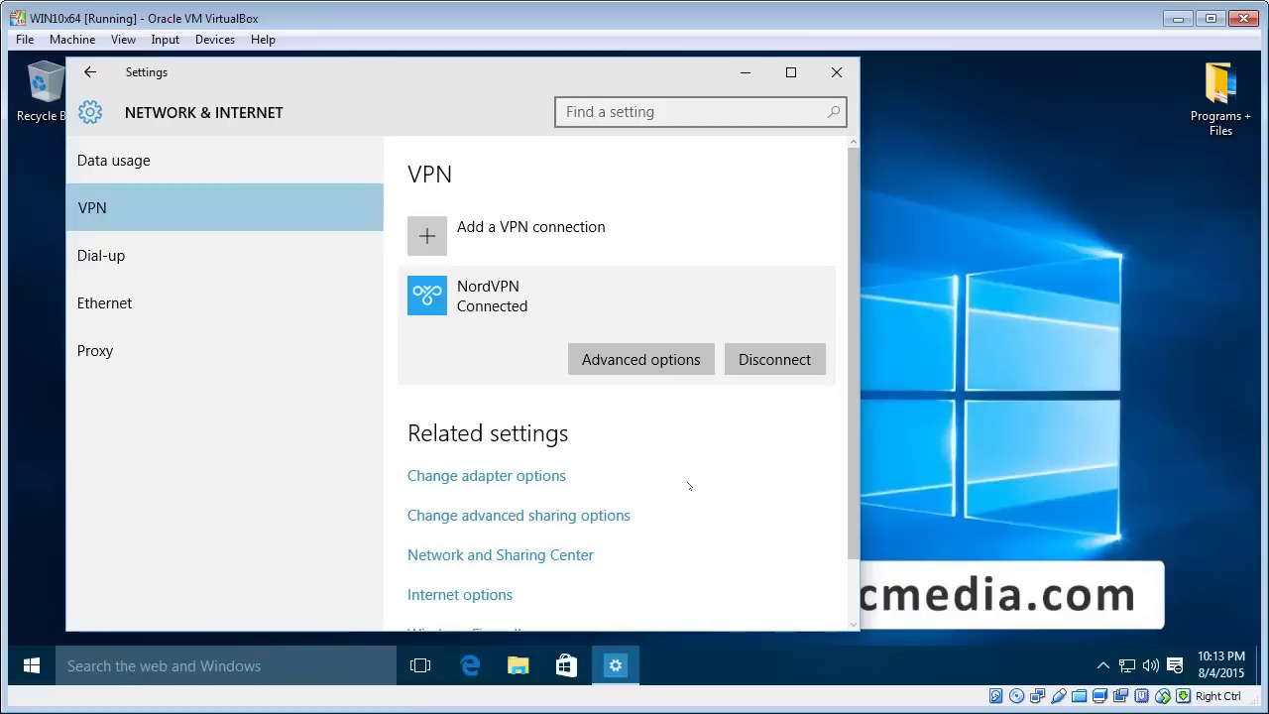
{"action": "scroll", "coordinate": [688, 476], "scroll_direction": "down", "scroll_amount": 1}
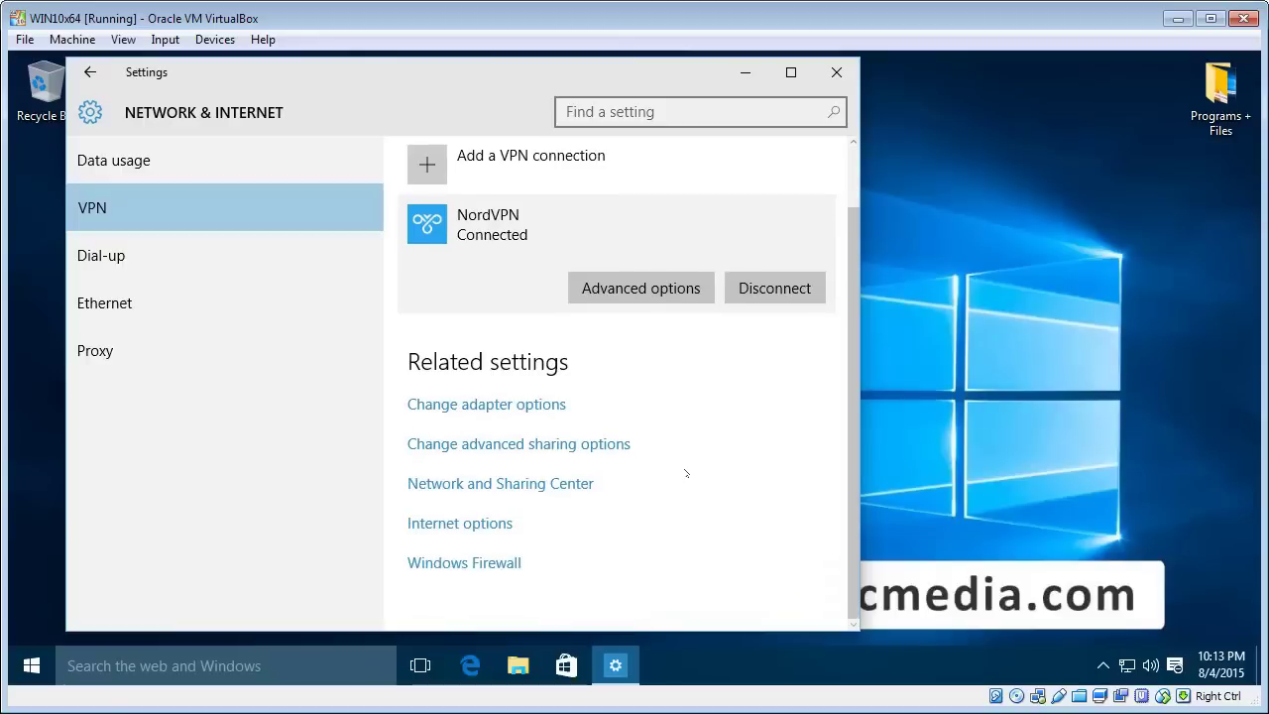
{"action": "scroll", "coordinate": [687, 474], "scroll_direction": "up", "scroll_amount": 1}
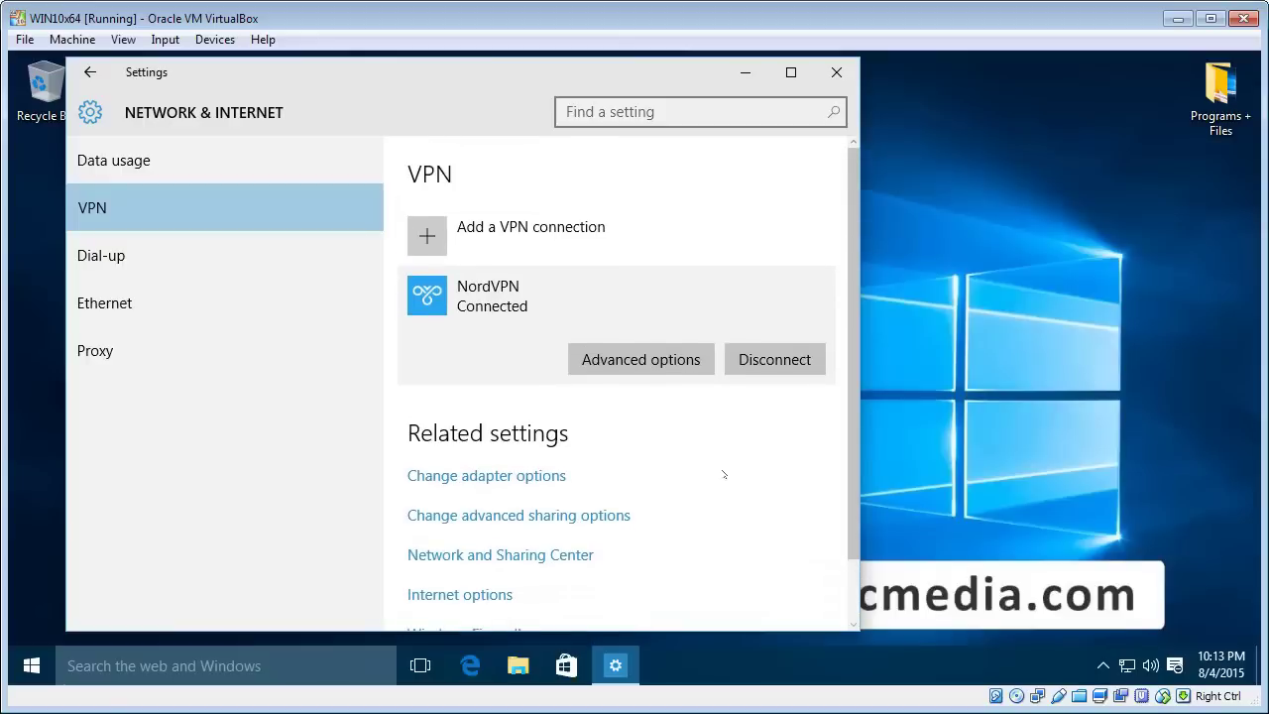